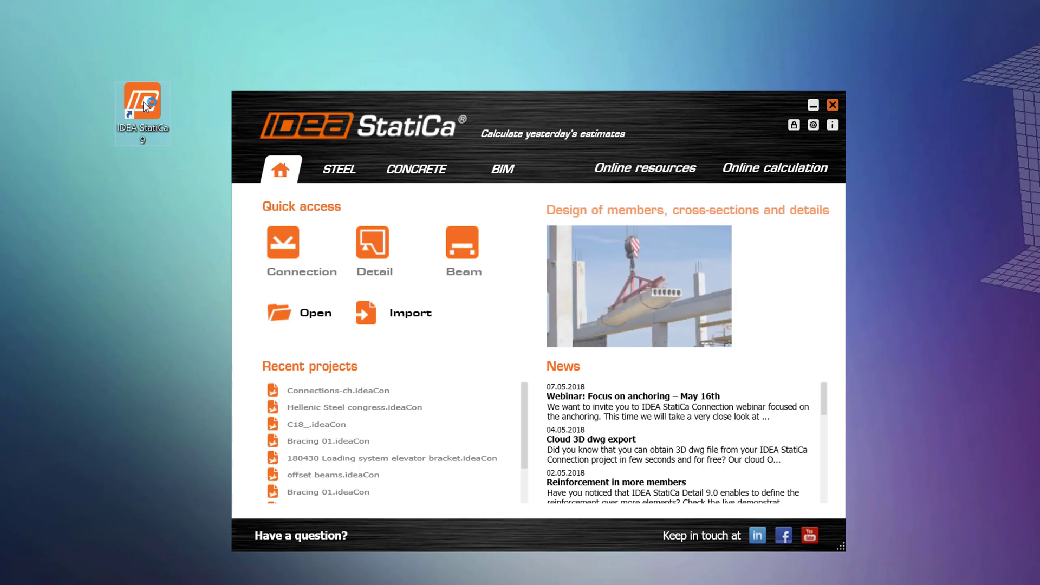
Step: Start a Connection project with spatial node class, tube chord topology and bolted gusset tube design
{"action": "left_click", "coordinate": [296, 253]}
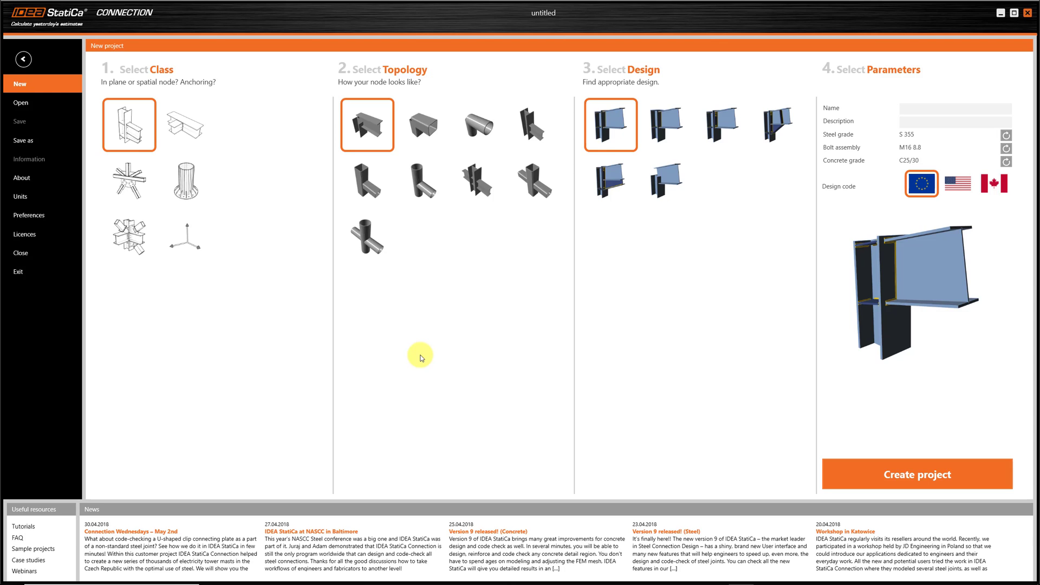
{"action": "left_click", "coordinate": [196, 129]}
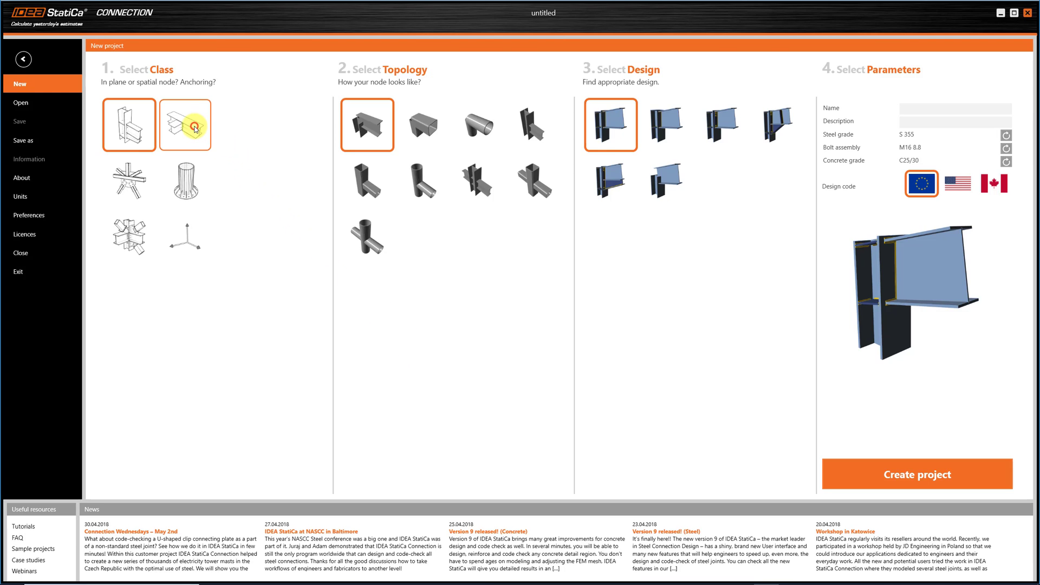
{"action": "left_click", "coordinate": [130, 173]}
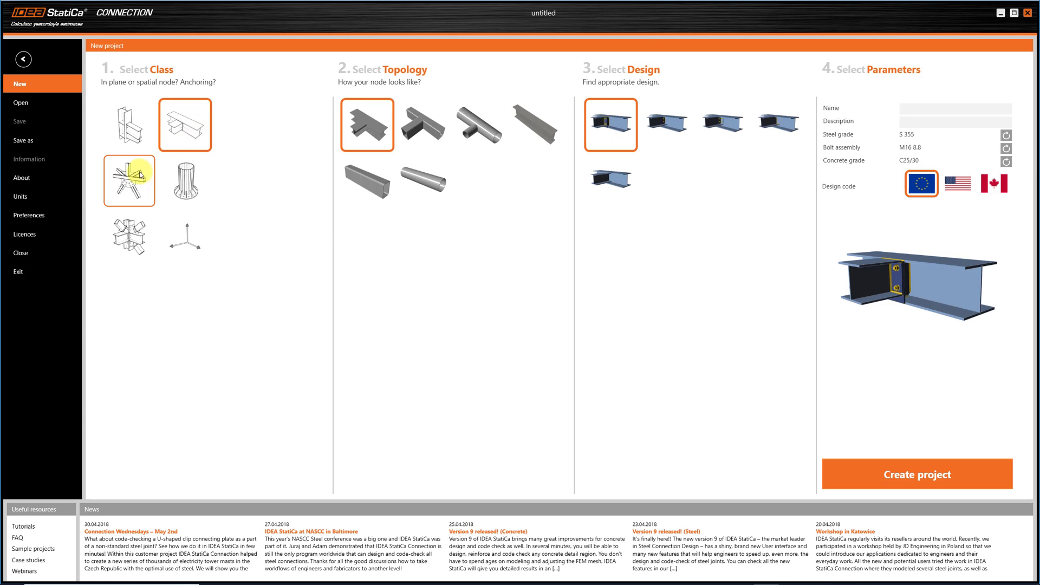
{"action": "left_click", "coordinate": [480, 121]}
{"action": "left_click", "coordinate": [719, 122]}
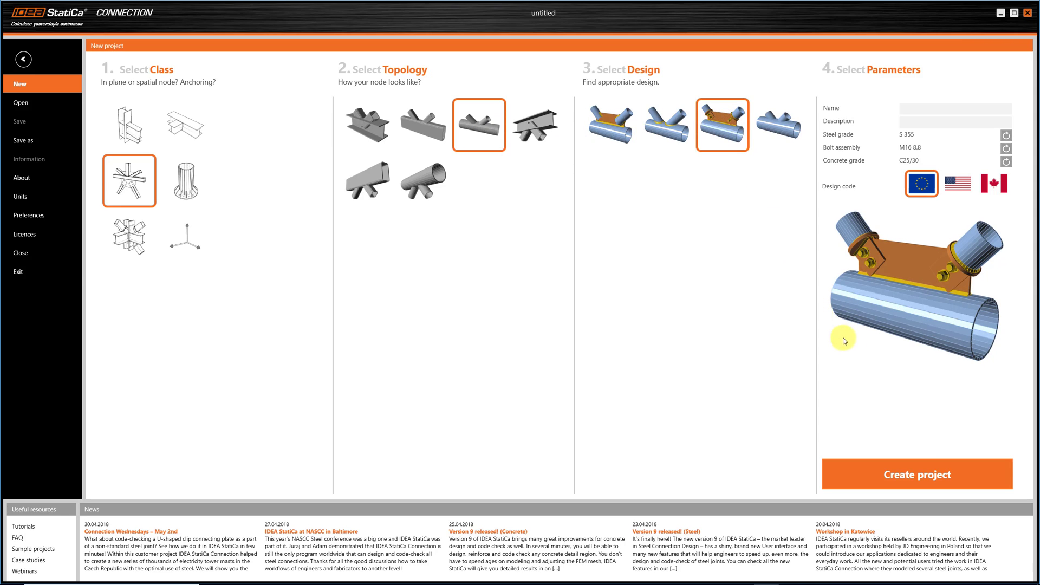
{"action": "left_click", "coordinate": [918, 476]}
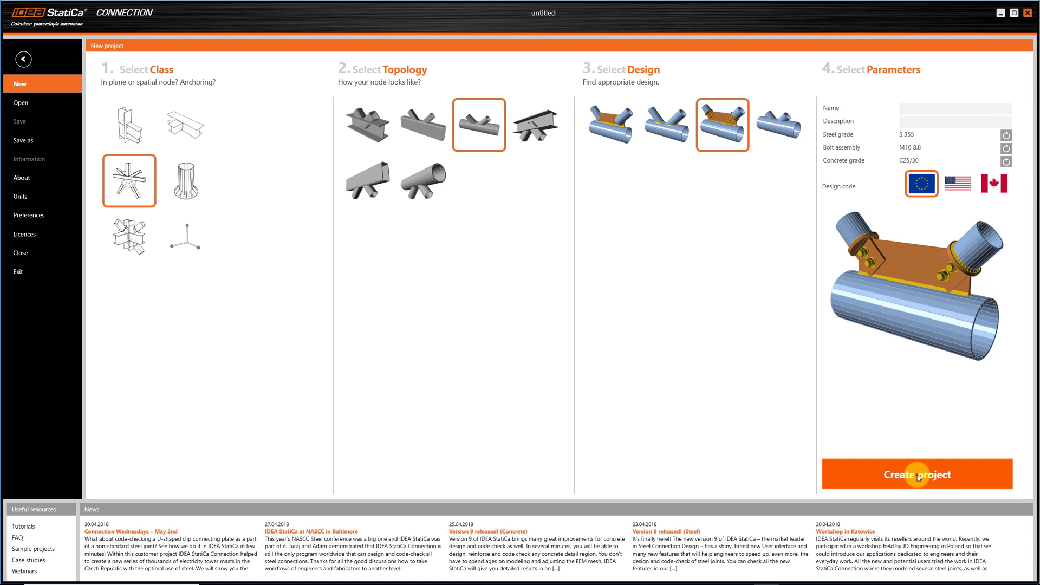
Step: Create the CH/D1/D2 joint project and browse its Check, Report and Materials views
{"action": "left_click", "coordinate": [918, 476]}
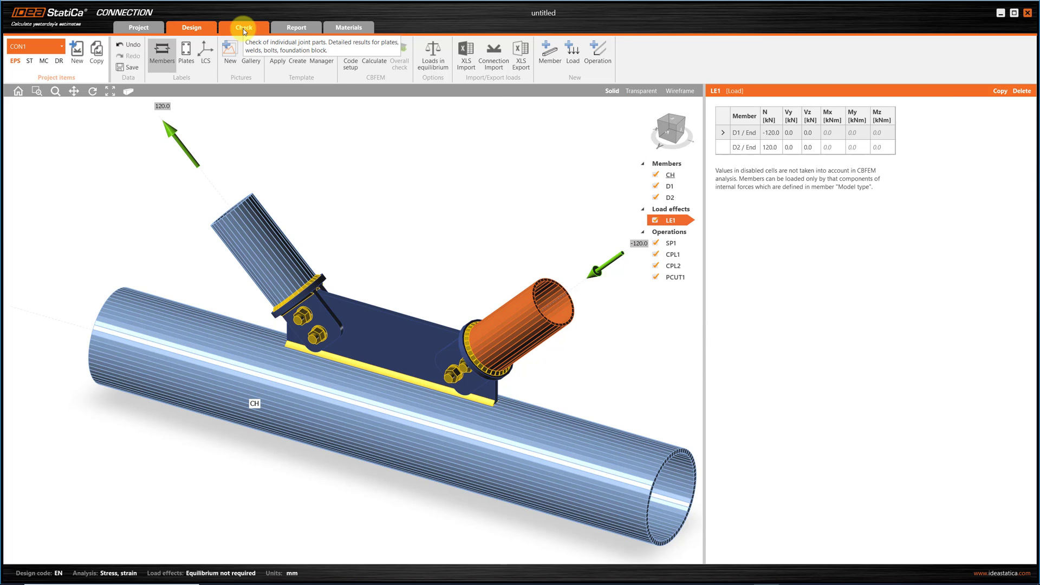
{"action": "left_click", "coordinate": [244, 28]}
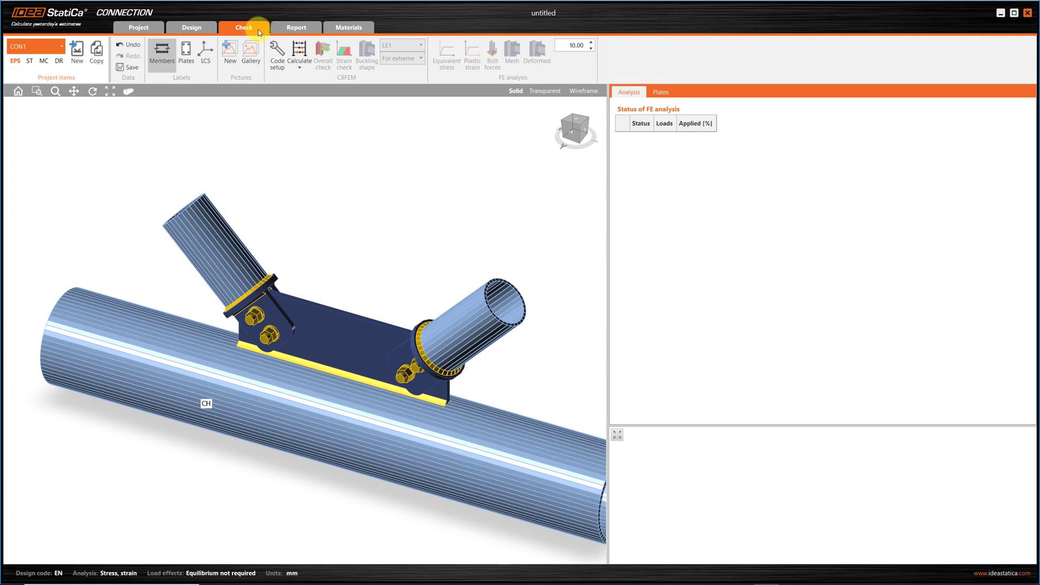
{"action": "left_click", "coordinate": [286, 28]}
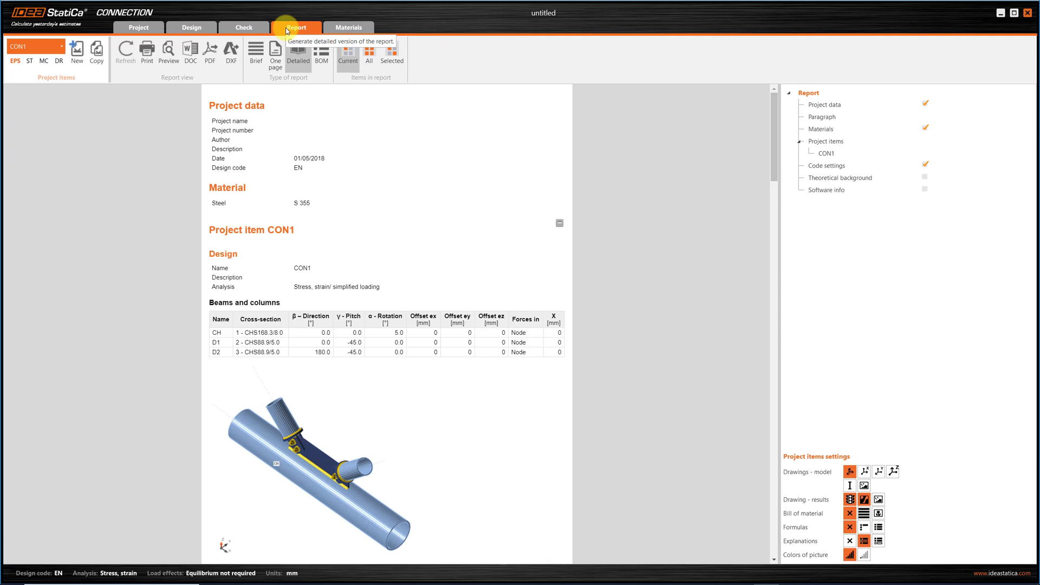
{"action": "left_click", "coordinate": [353, 28]}
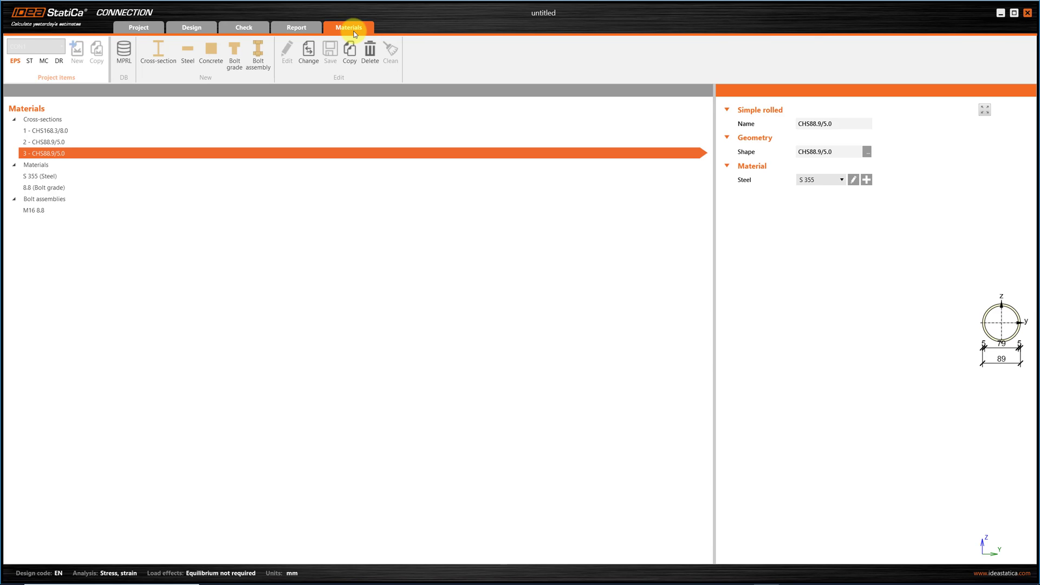
{"action": "left_click", "coordinate": [200, 27]}
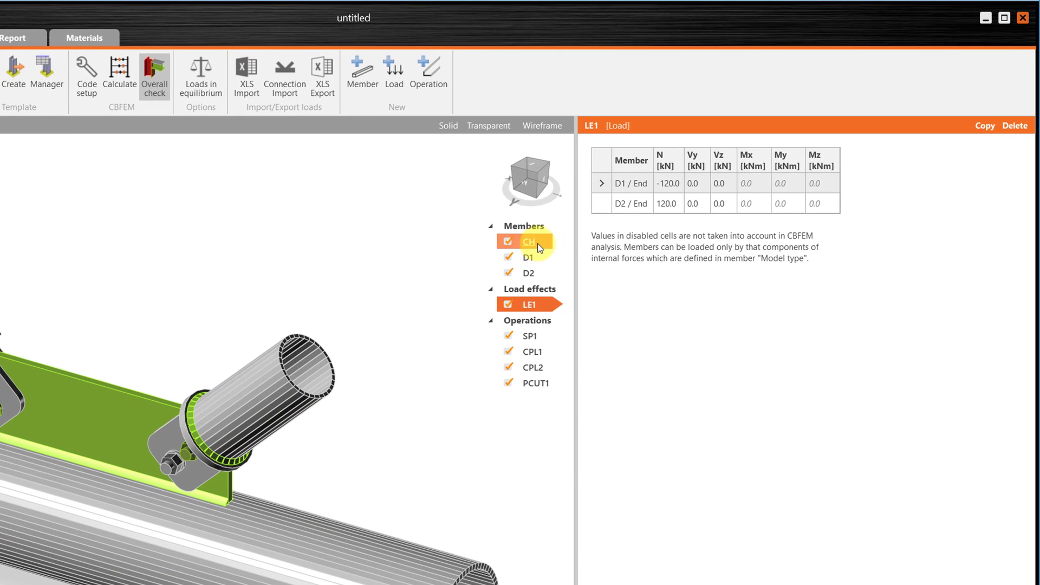
Step: Inspect chord CH and diagonal D1 (CHS88.9/5.0 at 45°) in solid view
{"action": "left_click", "coordinate": [537, 243]}
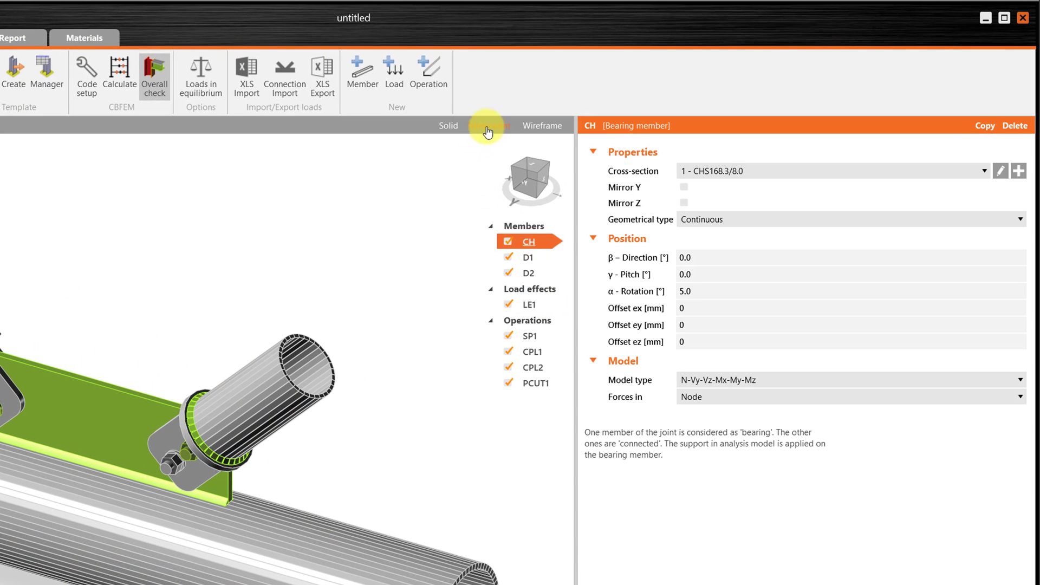
{"action": "left_click", "coordinate": [447, 127]}
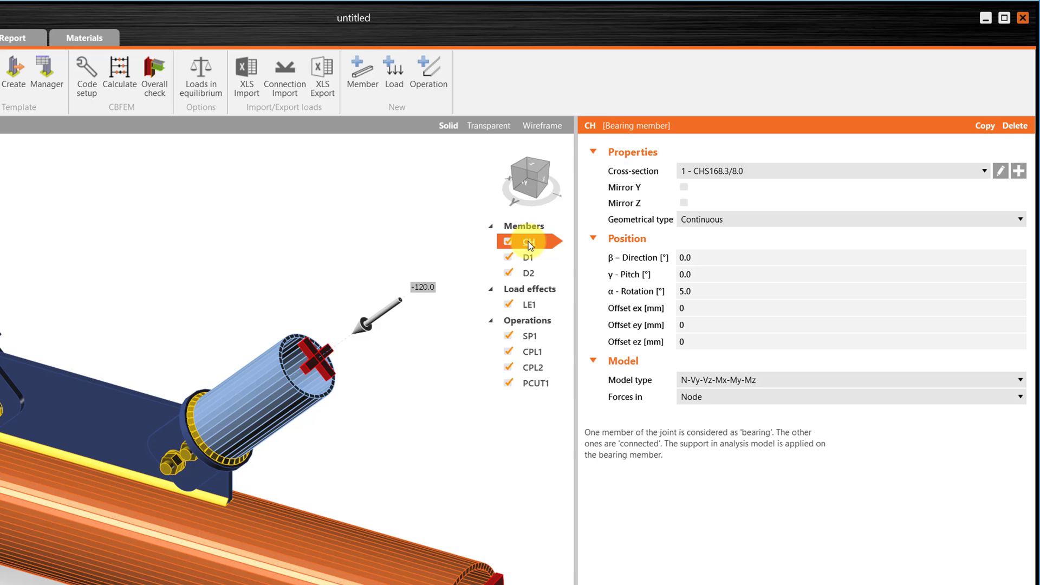
{"action": "left_click", "coordinate": [528, 257]}
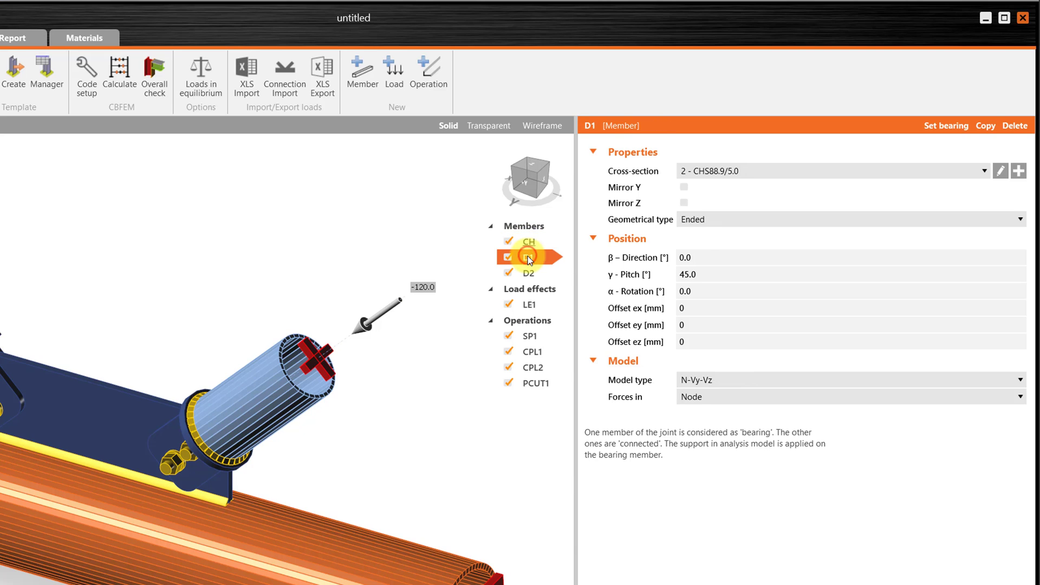
{"action": "left_click", "coordinate": [705, 261]}
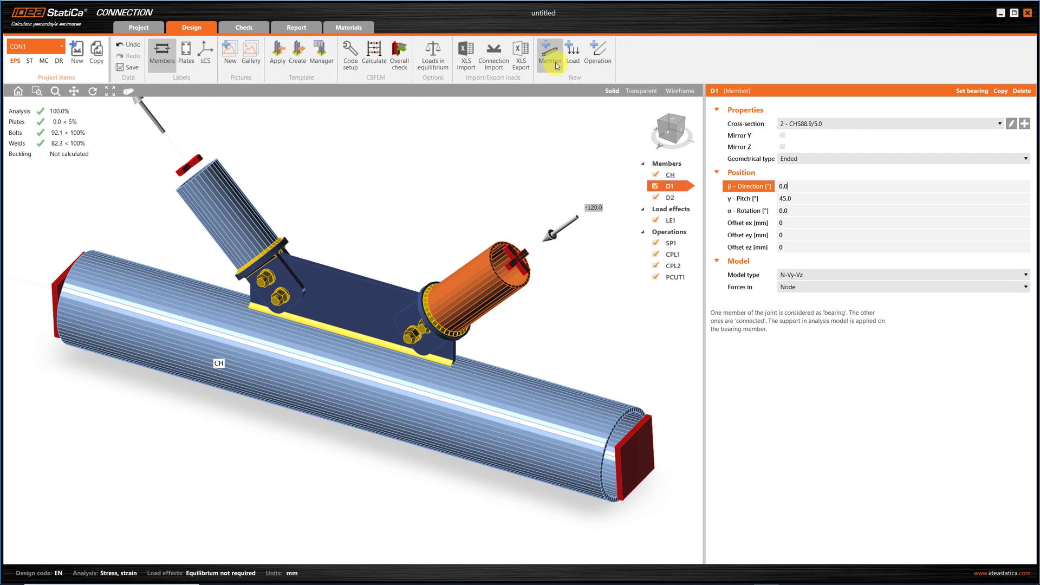
Step: Add a new member M4 with direction -90° and pitch 0°
{"action": "left_click", "coordinate": [361, 73]}
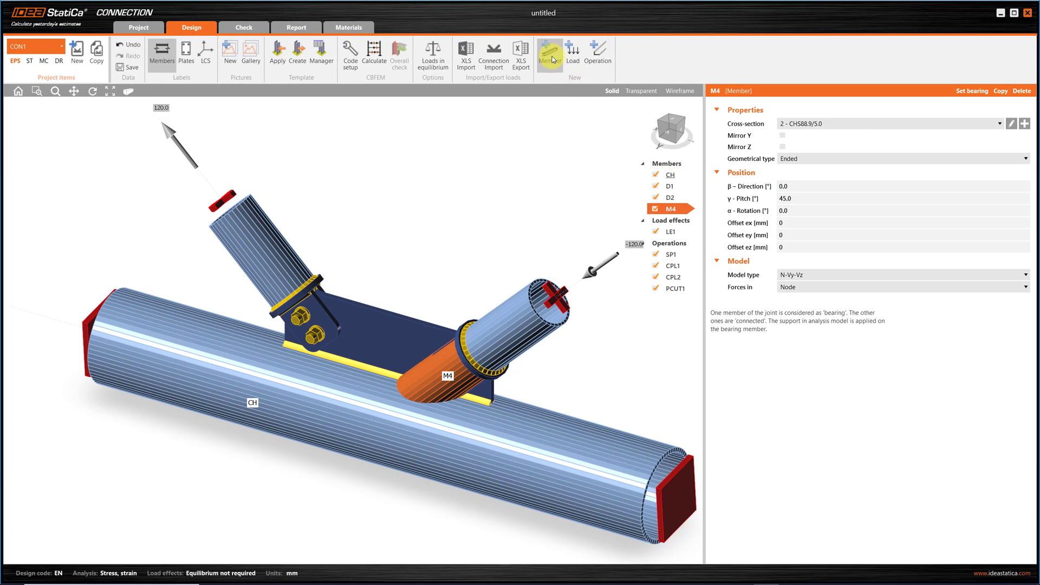
{"action": "left_click", "coordinate": [797, 188]}
{"action": "type", "text": "-90"}
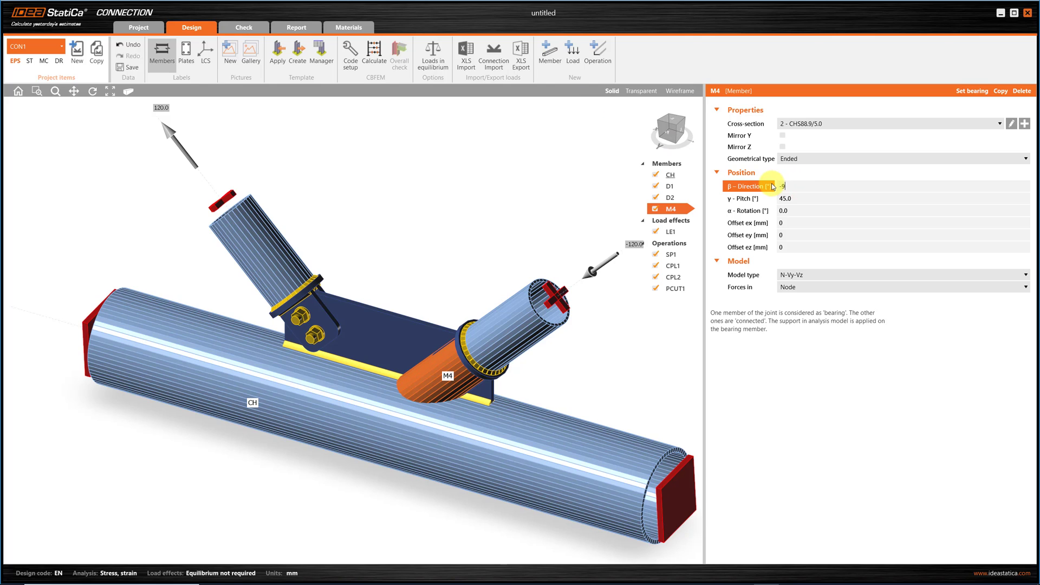
{"action": "key", "text": "Tab"}
{"action": "type", "text": "0"}
{"action": "key", "text": "Tab"}
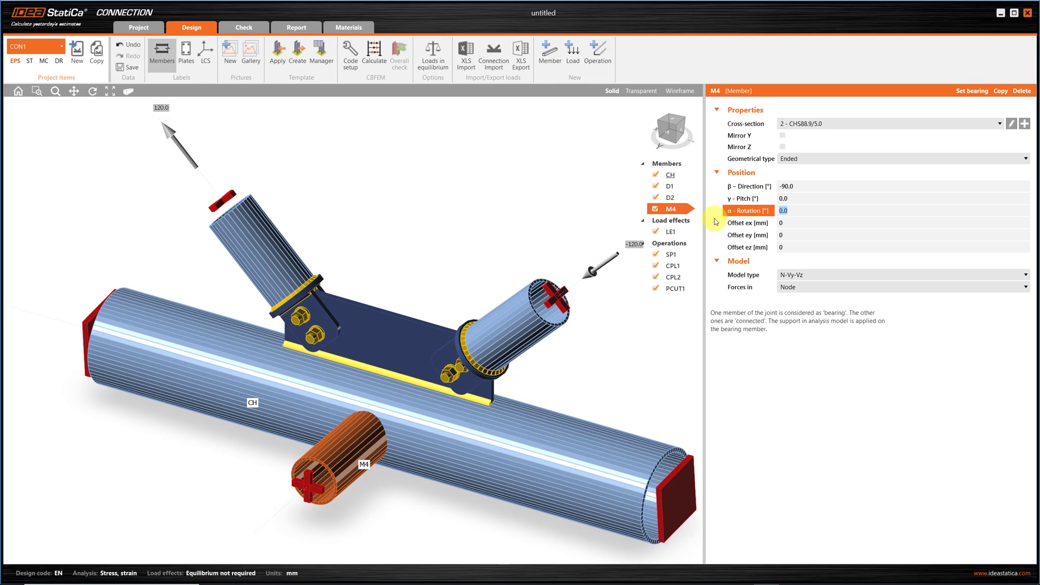
Step: Enter an axial force N of -200 kN at M4's end in load effect LE1
{"action": "left_click", "coordinate": [670, 232]}
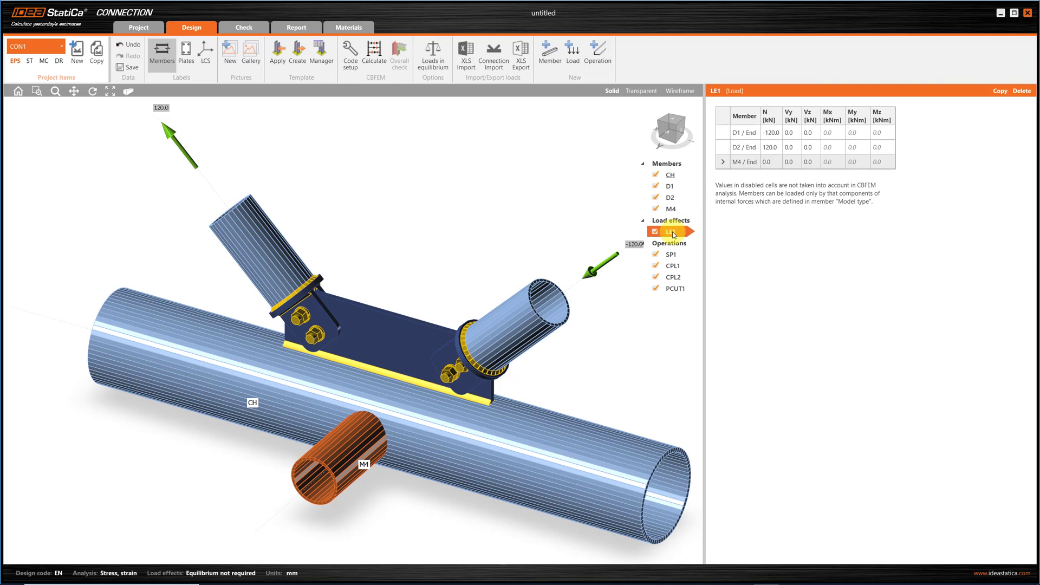
{"action": "left_click", "coordinate": [775, 162]}
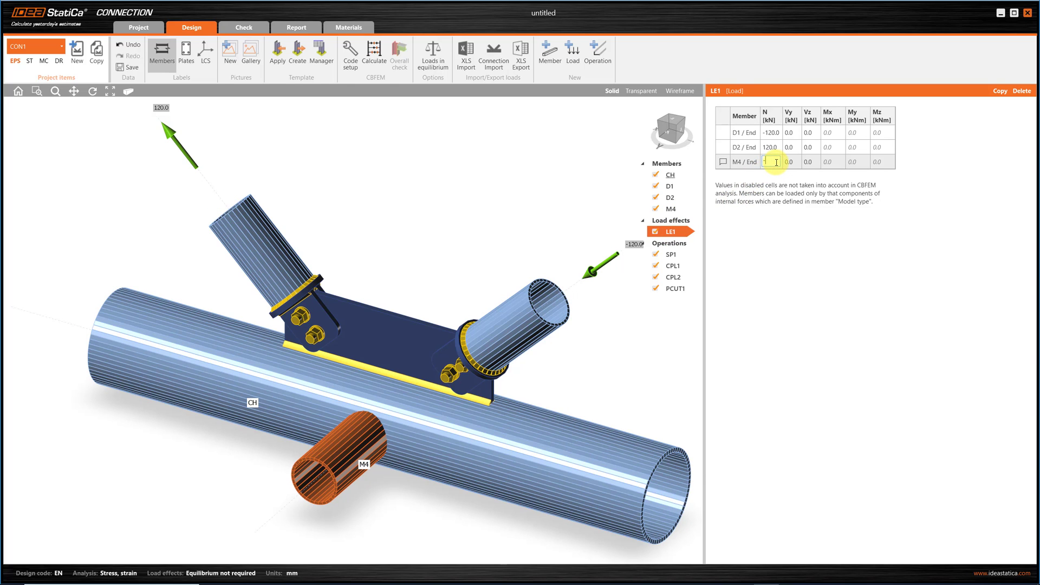
{"action": "type", "text": "-200"}
{"action": "key", "text": "Tab"}
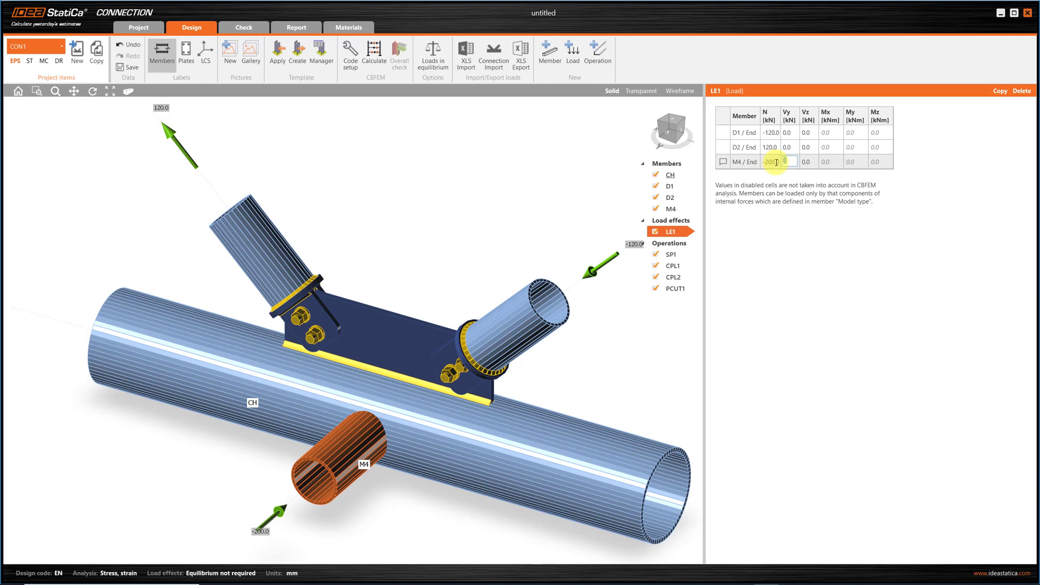
Step: Add a cut trimming M4 to the surface of chord CH, then run the CBFEM analysis
{"action": "left_click", "coordinate": [599, 53]}
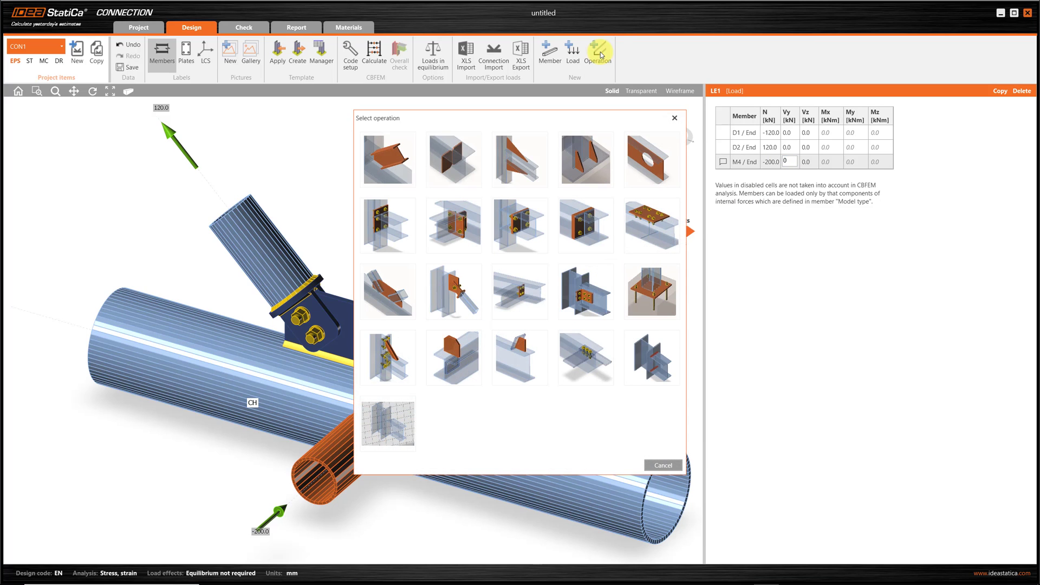
{"action": "left_click", "coordinate": [394, 156]}
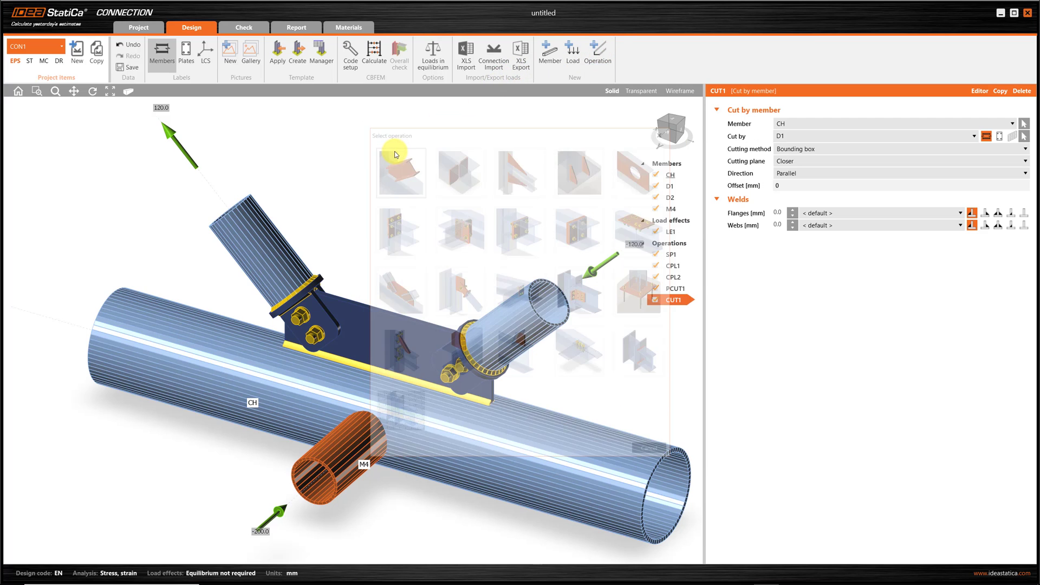
{"action": "left_click", "coordinate": [796, 124]}
{"action": "left_click", "coordinate": [790, 149]}
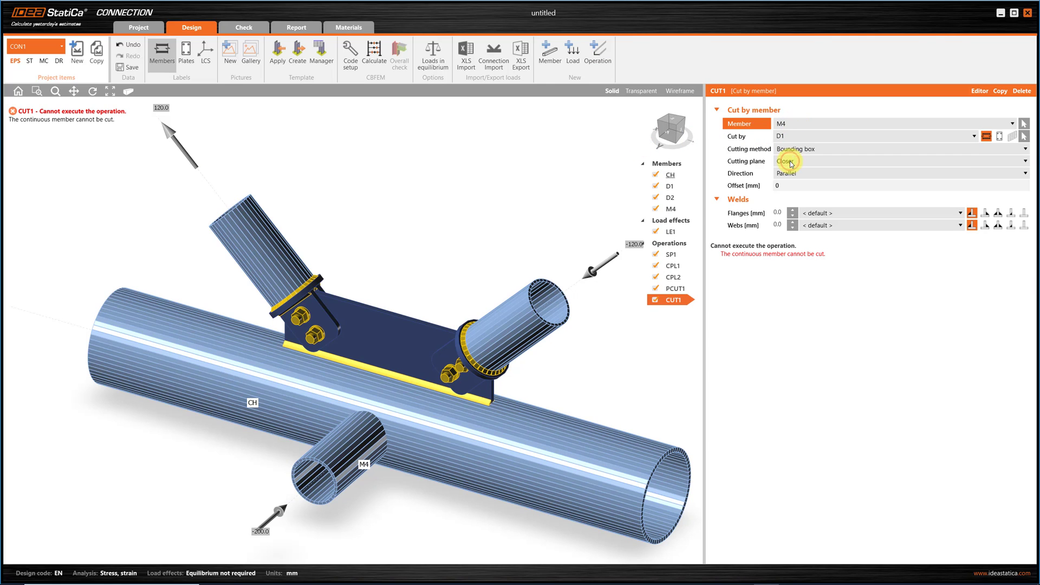
{"action": "left_click", "coordinate": [794, 137]}
{"action": "left_click", "coordinate": [793, 154]}
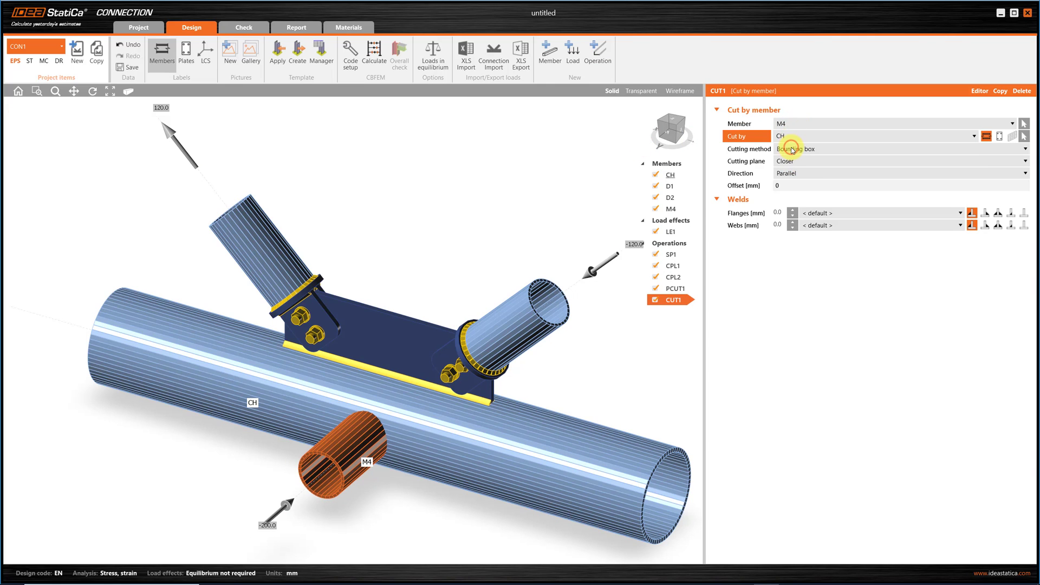
{"action": "left_click", "coordinate": [798, 151]}
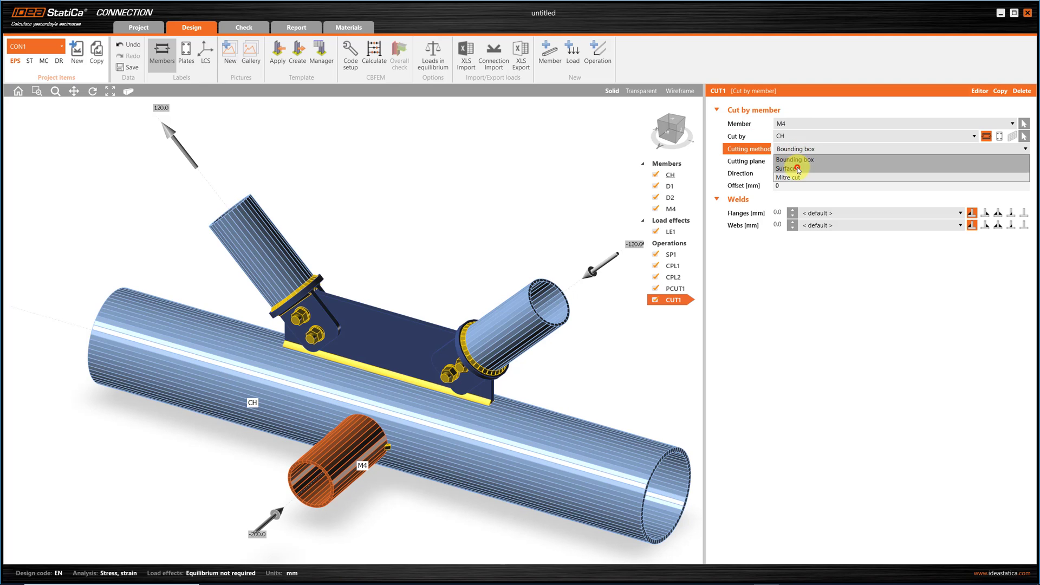
{"action": "left_click", "coordinate": [798, 165]}
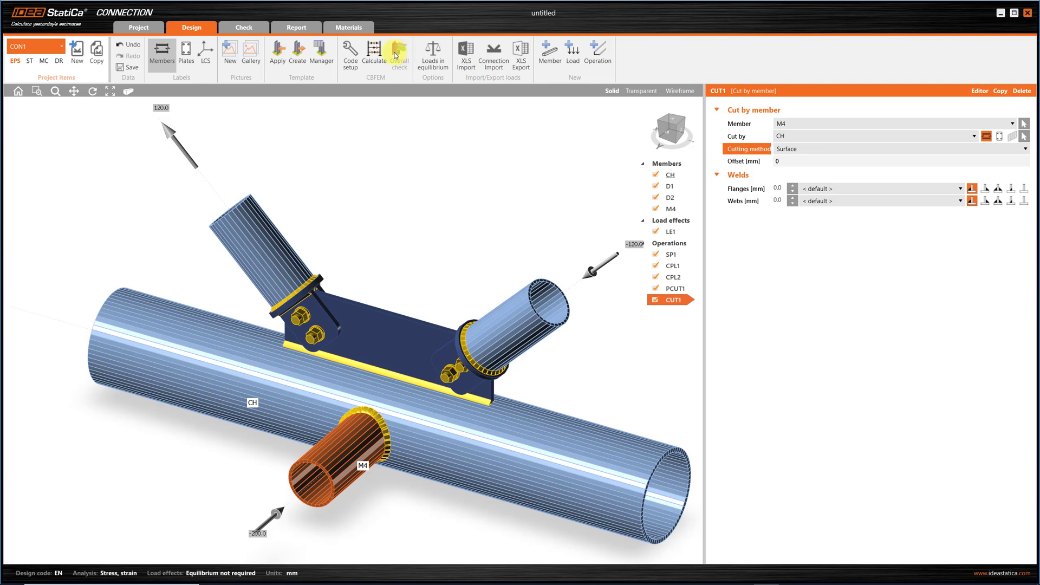
{"action": "left_click", "coordinate": [377, 50]}
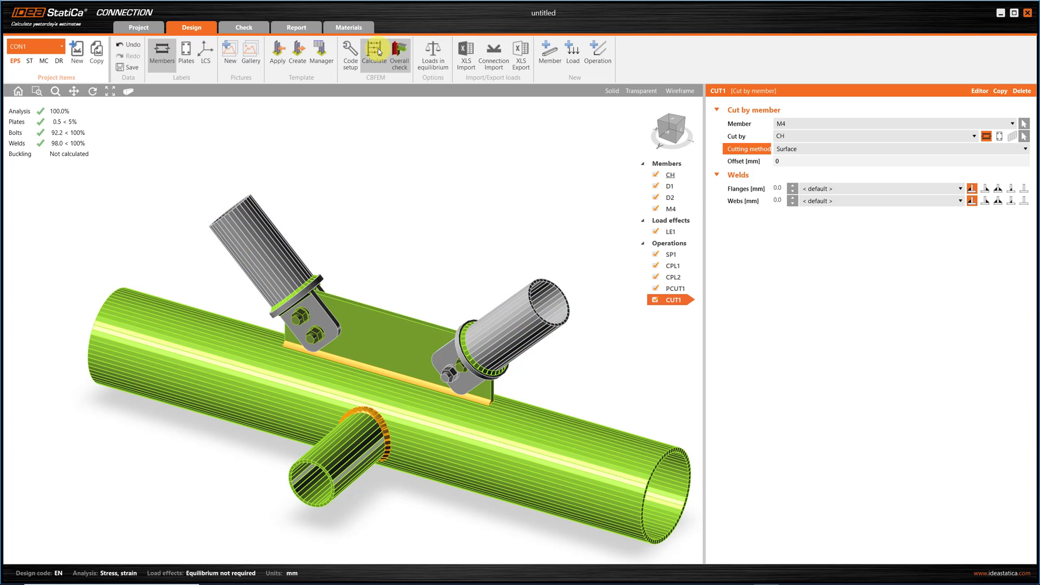
Step: Show the Check workspace with the LE1 analysis results
{"action": "left_click", "coordinate": [244, 29]}
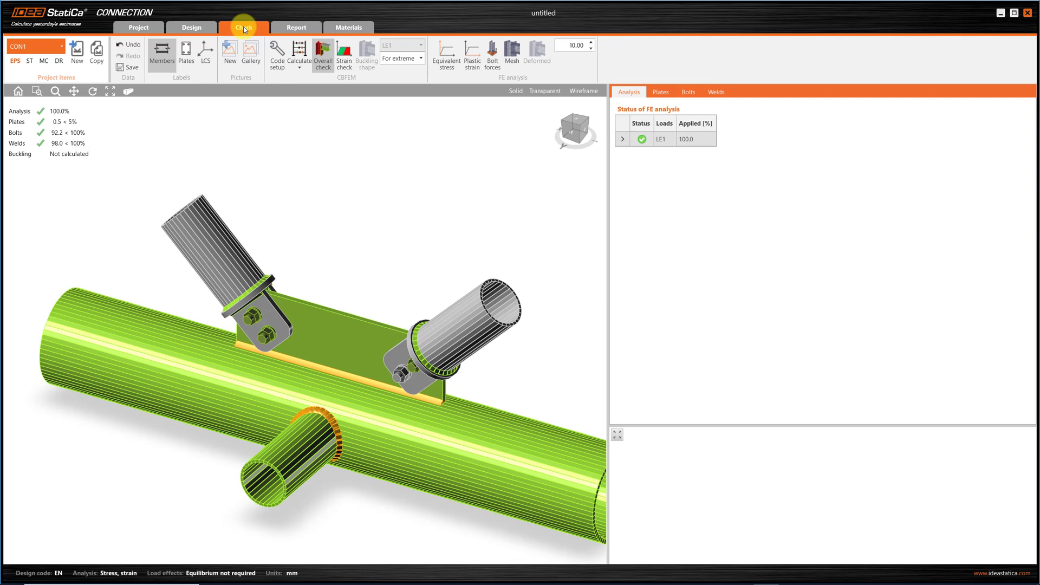
Step: Review the plate, bolt and weld check tables
{"action": "left_click", "coordinate": [665, 93]}
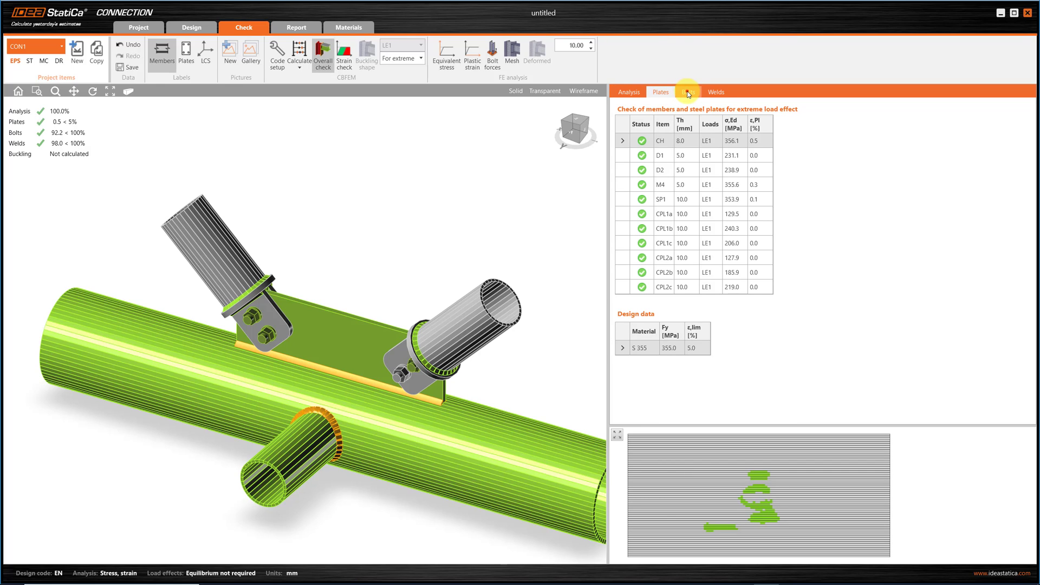
{"action": "left_click", "coordinate": [689, 93]}
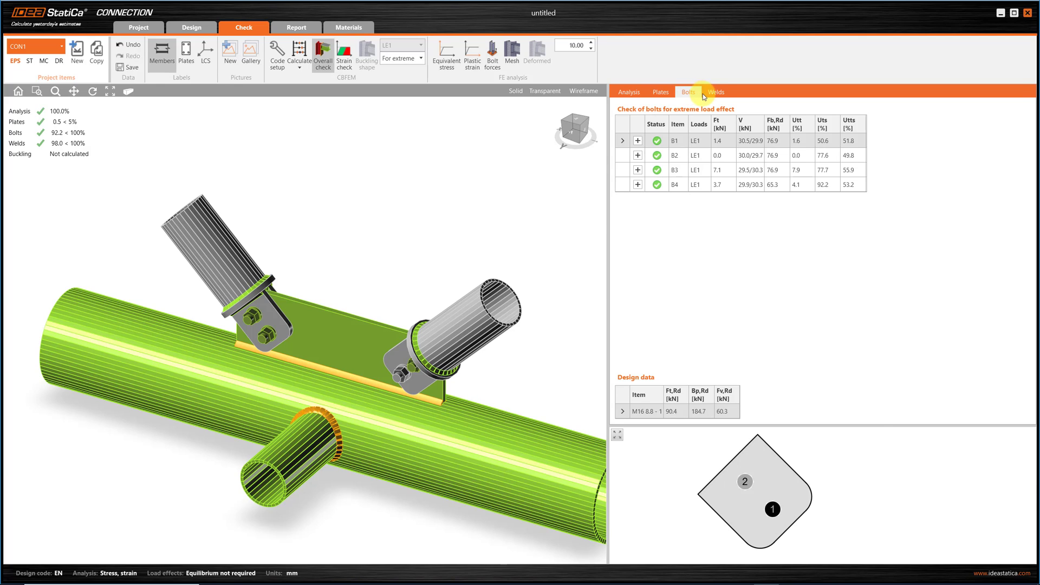
{"action": "left_click", "coordinate": [723, 94]}
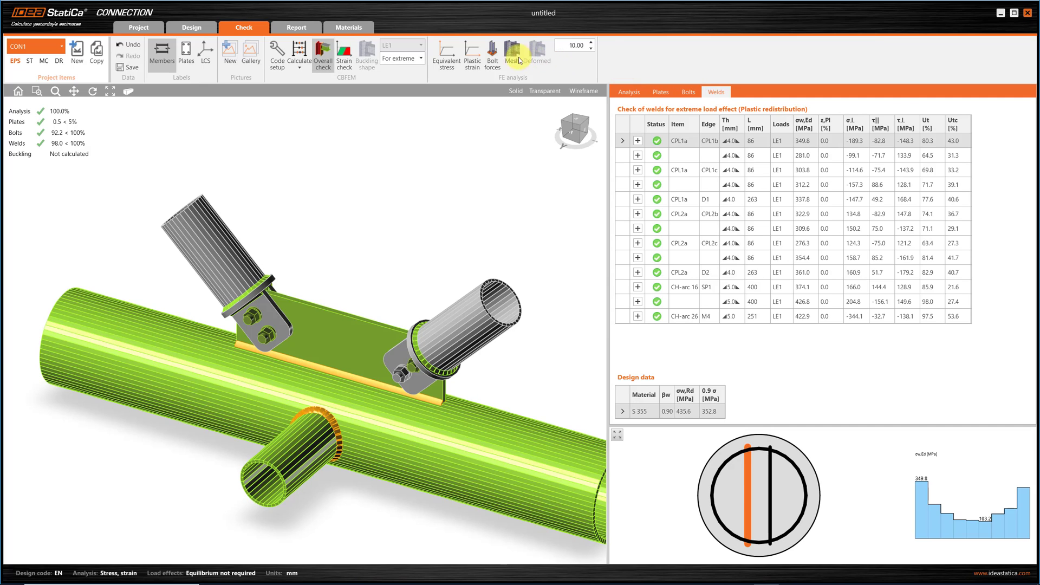
Step: Show equivalent stress, then the plastic strain check over the FE mesh
{"action": "left_click", "coordinate": [447, 56]}
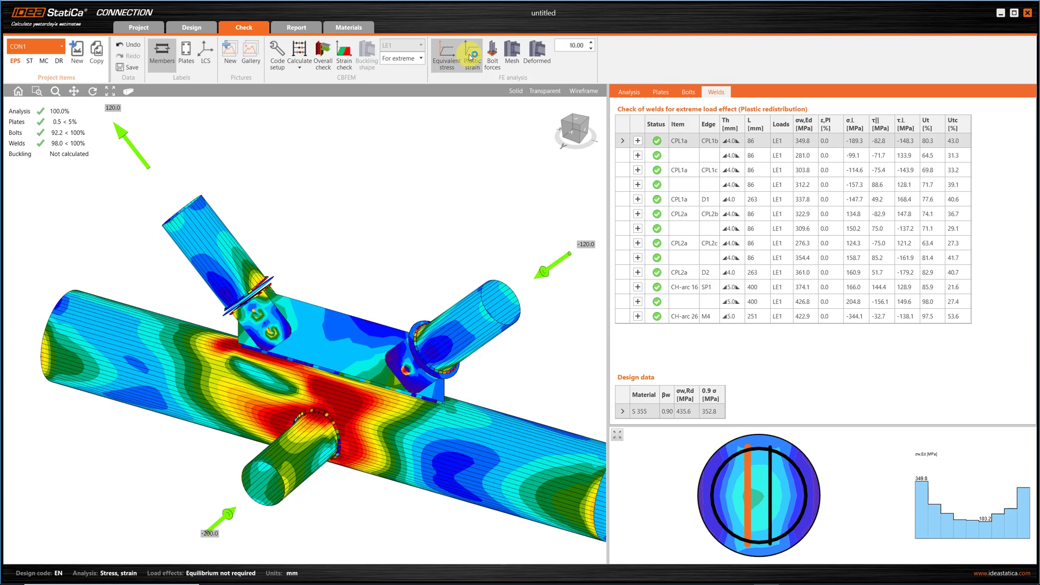
{"action": "left_click", "coordinate": [345, 56]}
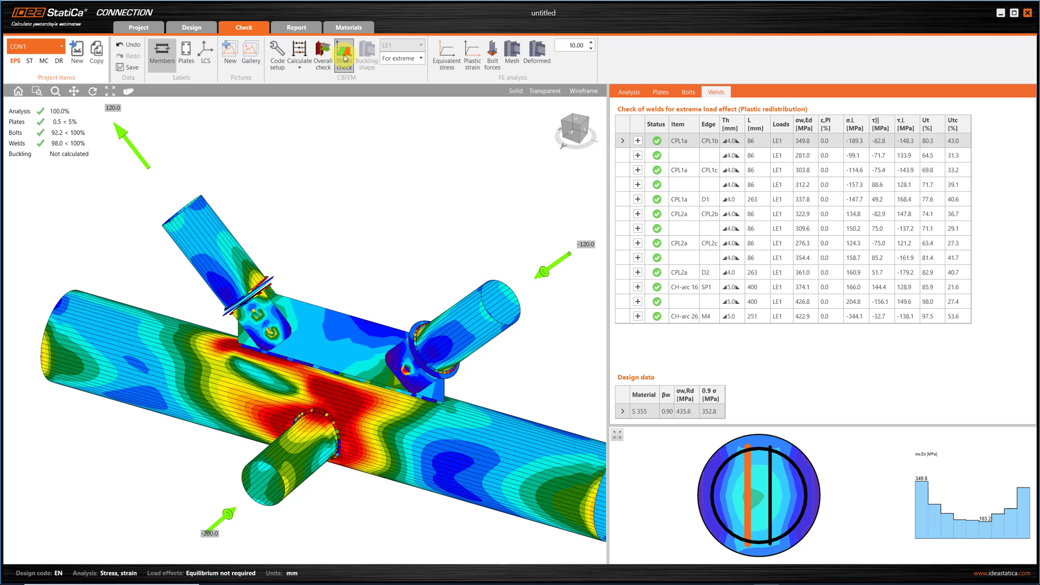
{"action": "left_click", "coordinate": [510, 55]}
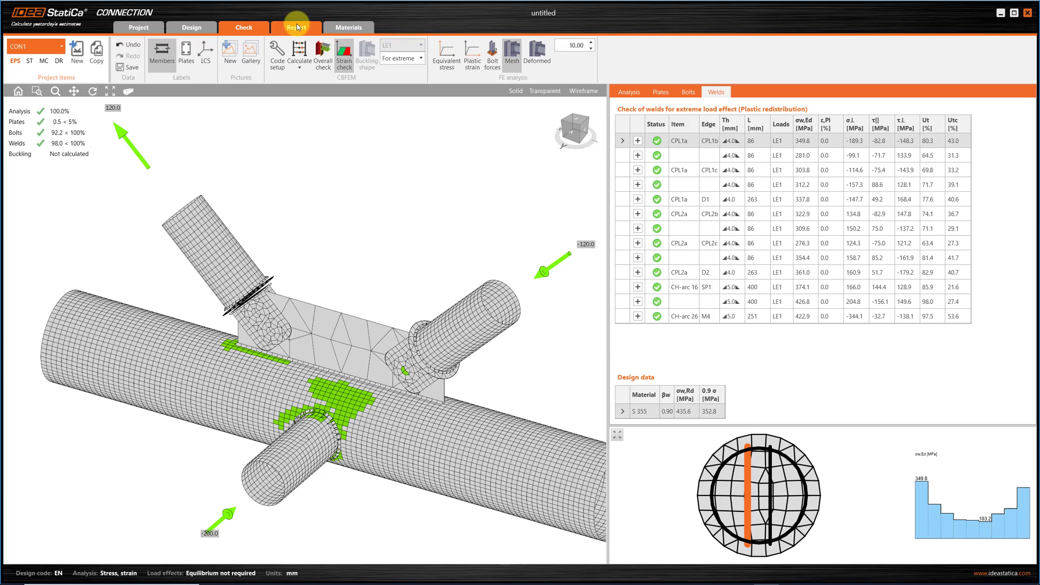
Step: Set the report to include X, Y and Z model drawings, formulas and illustrated bill of material
{"action": "left_click", "coordinate": [295, 28]}
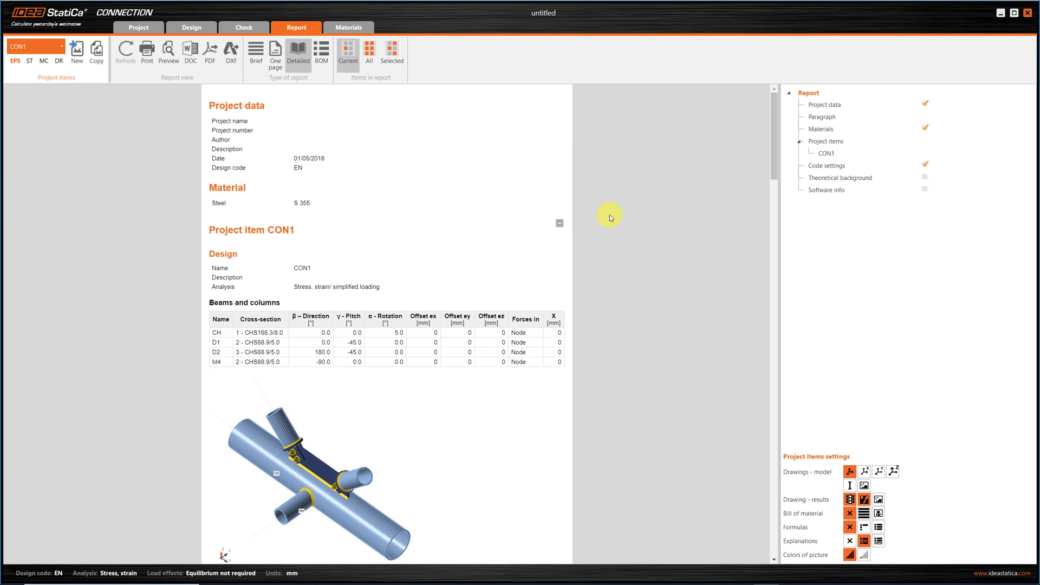
{"action": "left_click", "coordinate": [865, 472]}
{"action": "left_click", "coordinate": [879, 471]}
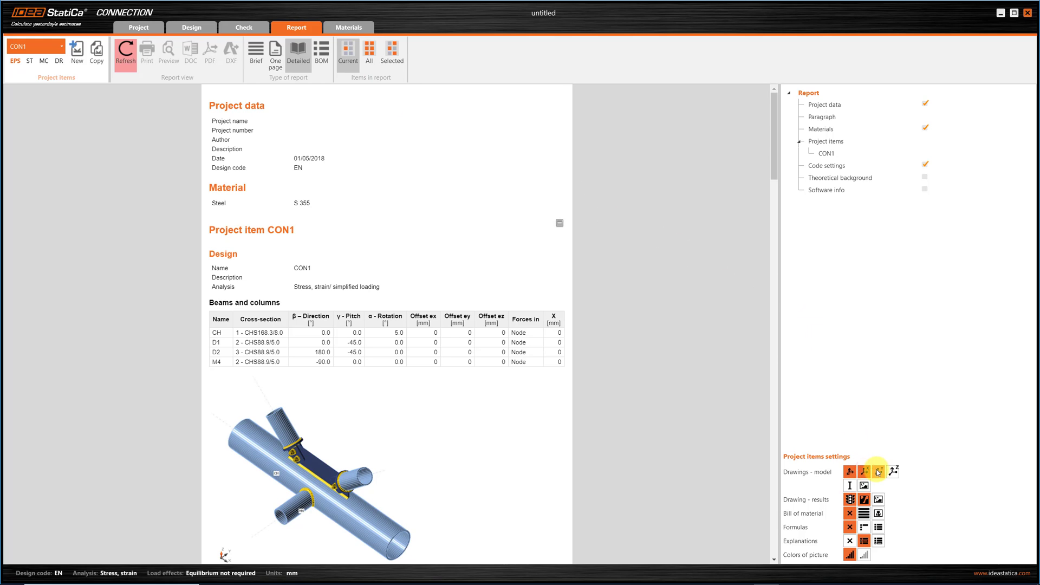
{"action": "left_click", "coordinate": [892, 472]}
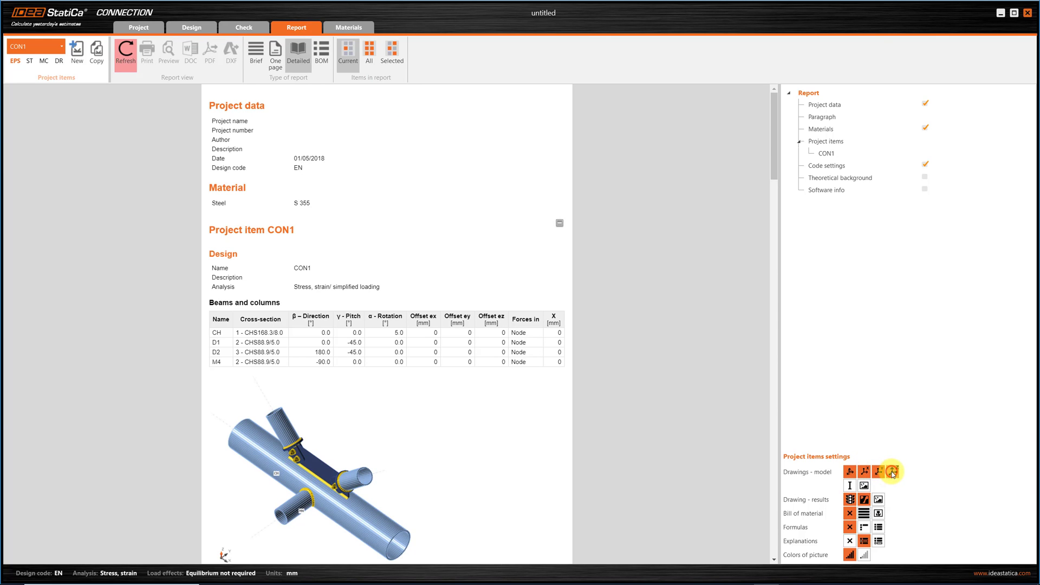
{"action": "left_click", "coordinate": [865, 527]}
{"action": "left_click", "coordinate": [878, 514]}
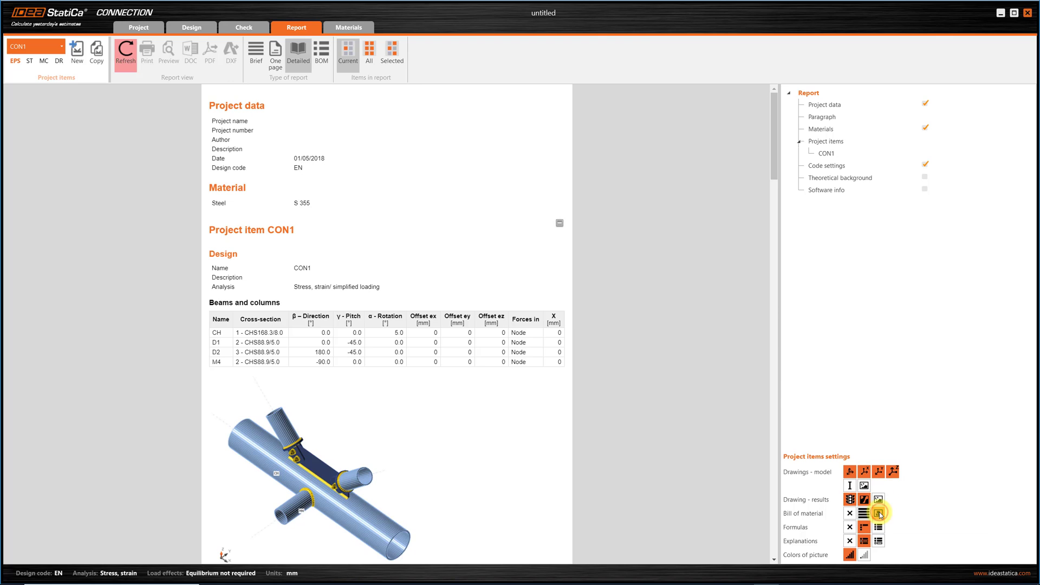
Step: Regenerate the report, scroll through it, and return to the Design workspace
{"action": "left_click", "coordinate": [125, 52]}
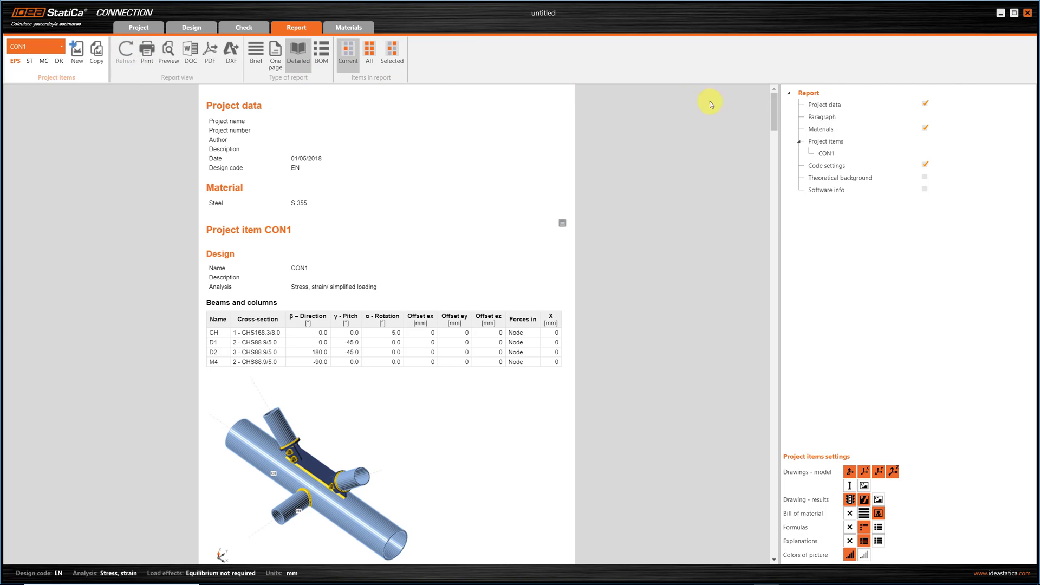
{"action": "left_click_drag", "start_coordinate": [776, 109], "coordinate": [778, 376]}
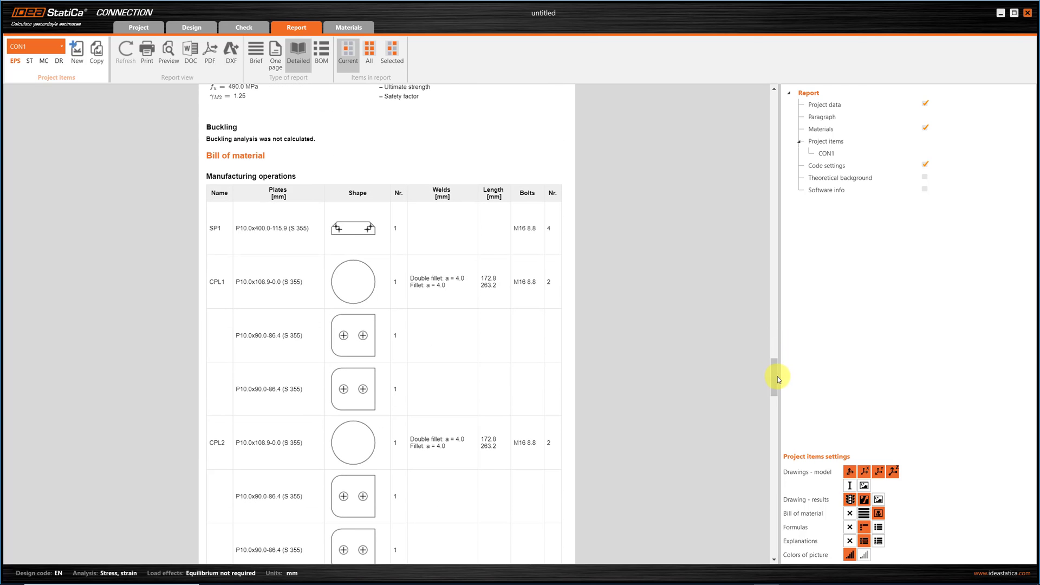
{"action": "left_click", "coordinate": [193, 27]}
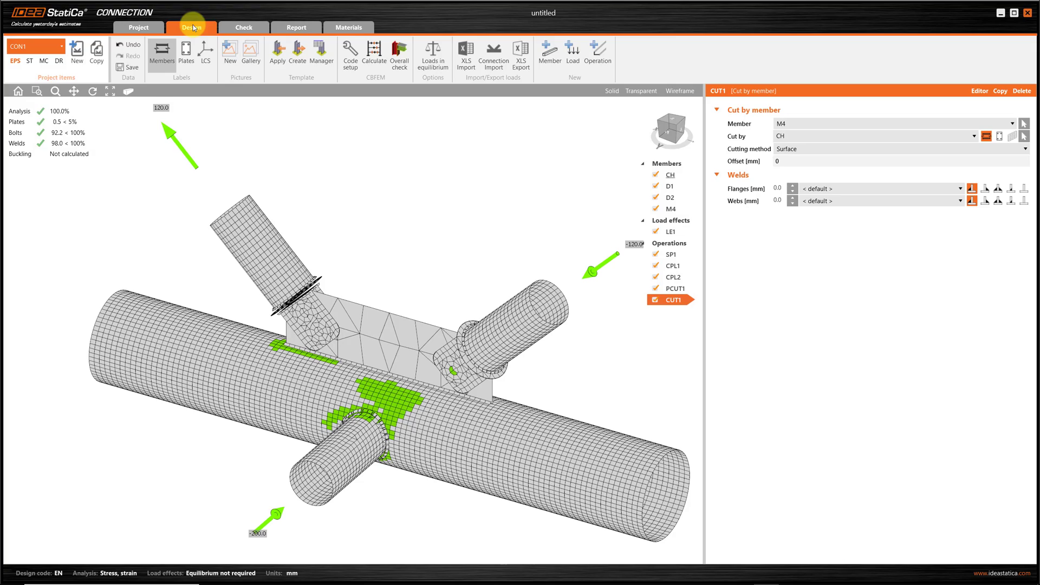